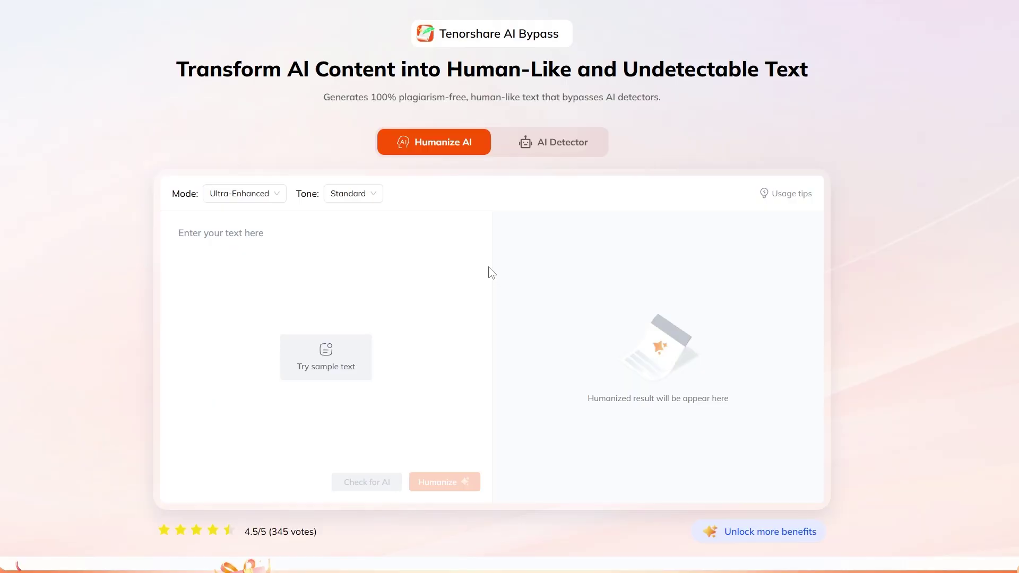
- Highlight the ChatGPT Windows 11 article, then click into Tenorshare's empty input box
left_click(322, 233)
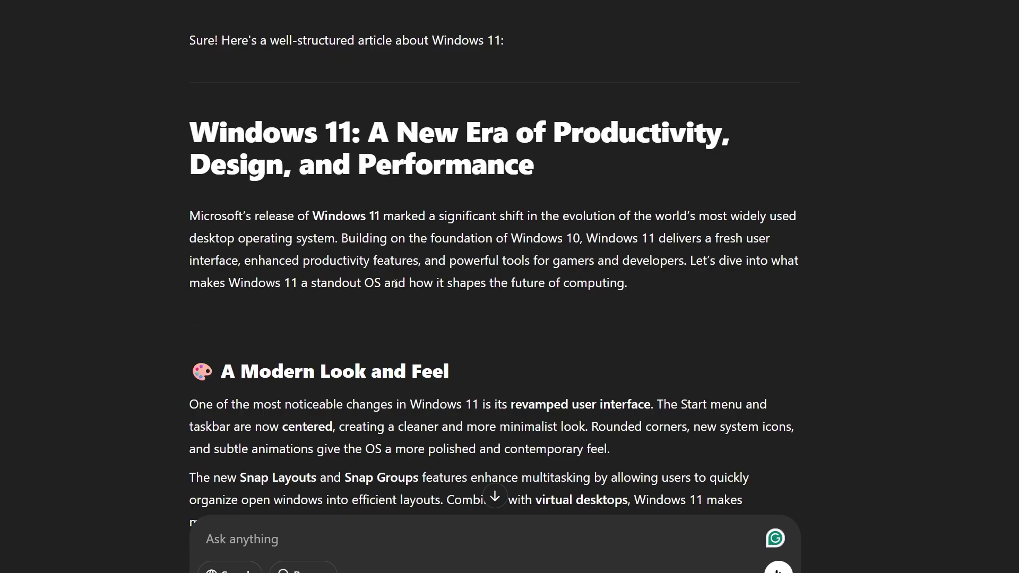
scroll(387, 284, "up", 1)
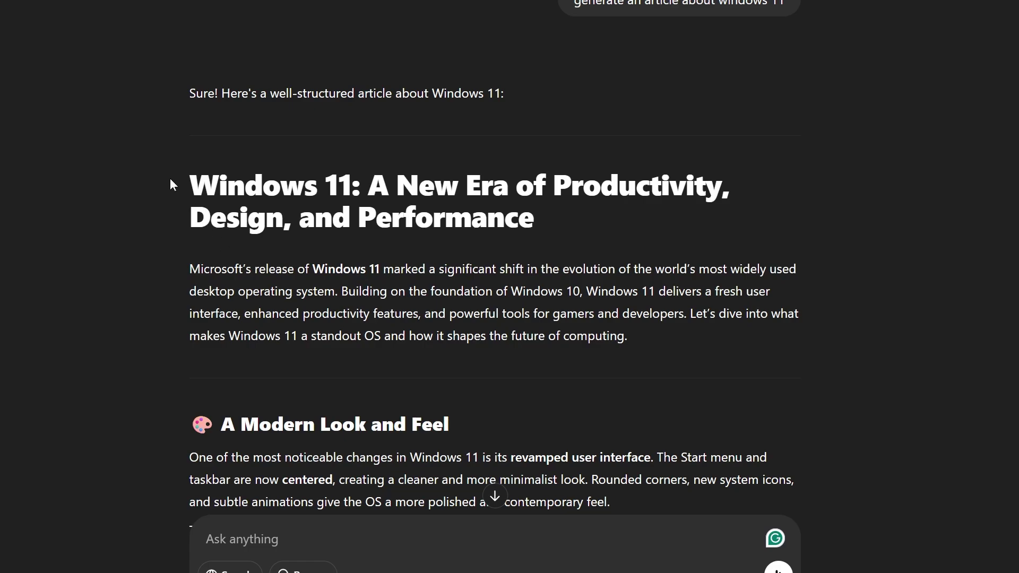
mouse_move(170, 182)
left_mouse_down()
mouse_move(384, 253)
mouse_move(328, 444)
left_mouse_up()
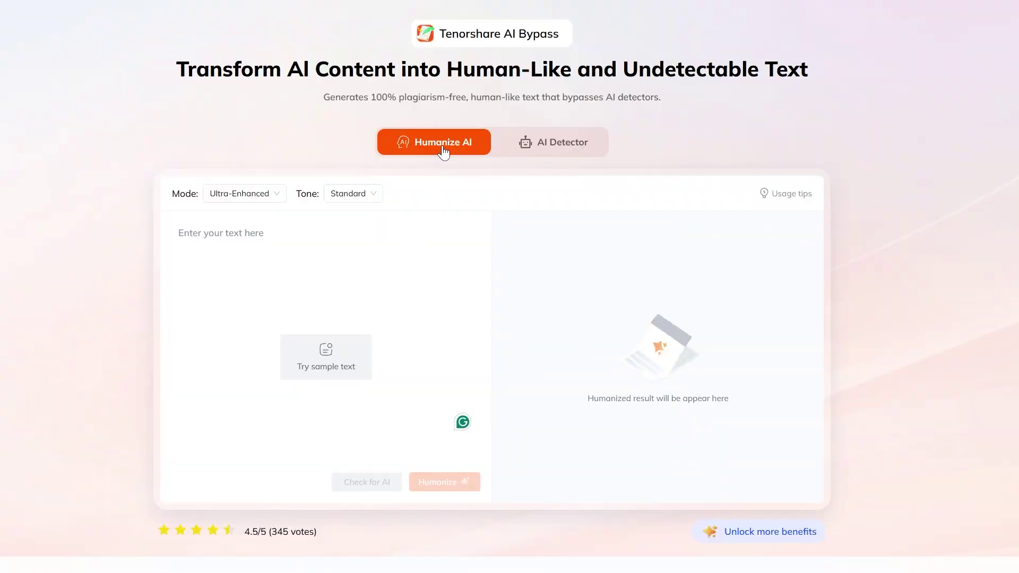
- Glance at the AI Detector tab, then confirm Ultra-Enhanced mode and Standard tone for humanizing
left_click(526, 142)
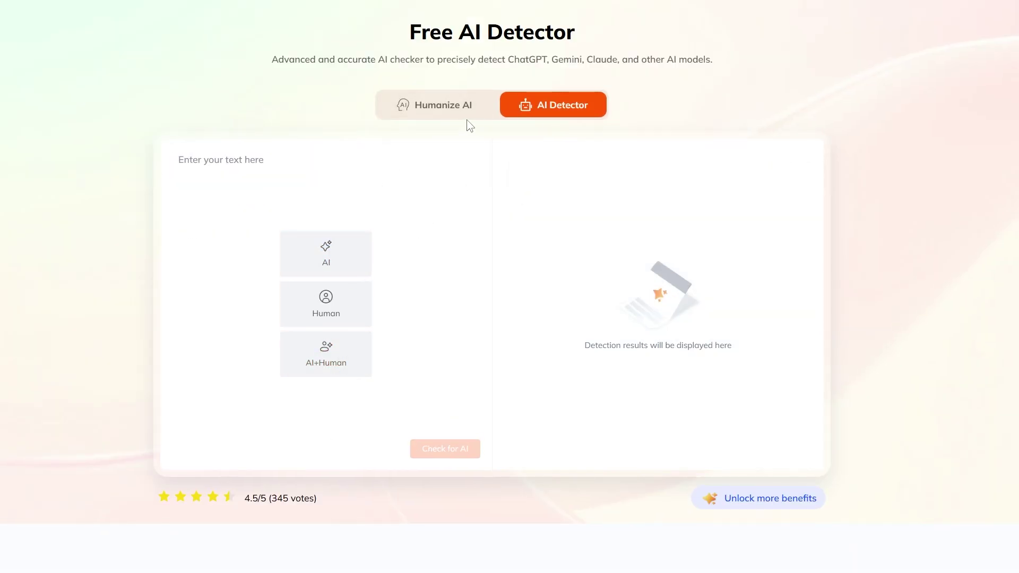
left_click(446, 109)
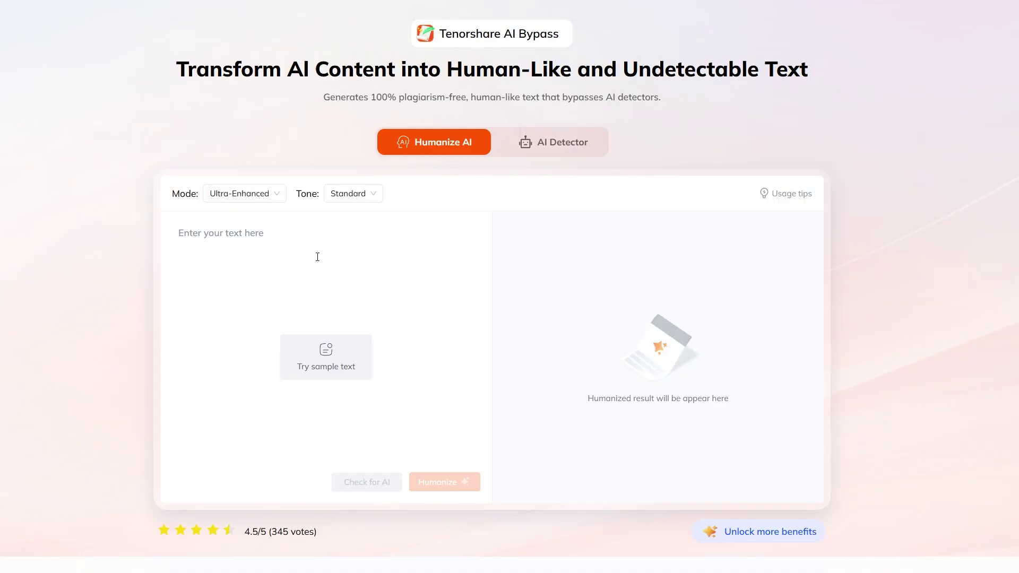
left_click(244, 200)
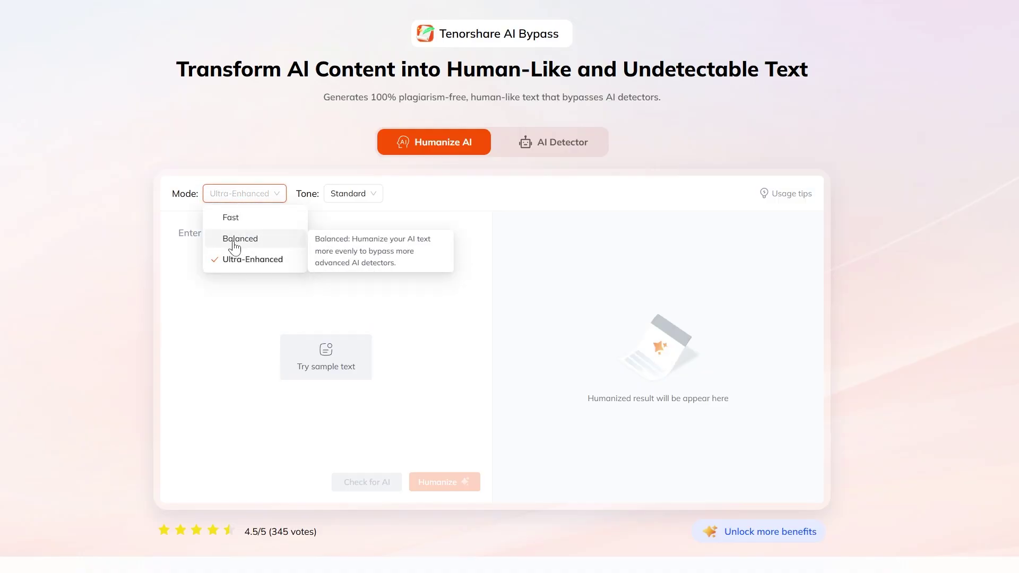
left_click(350, 197)
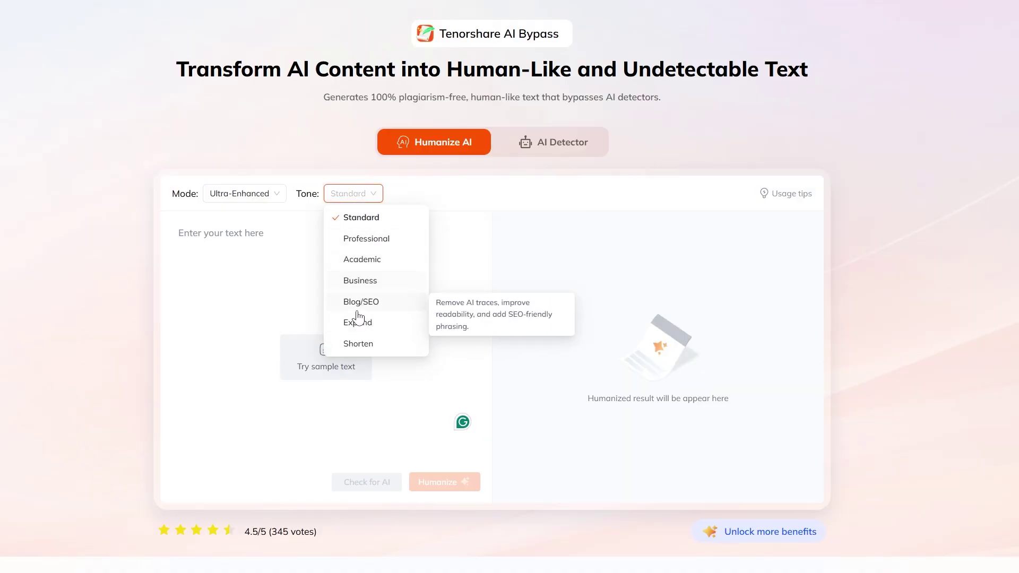
left_click(319, 398)
- Check the Windows 11 article for AI and highlight the likely AI-generated verdict
left_click(326, 358)
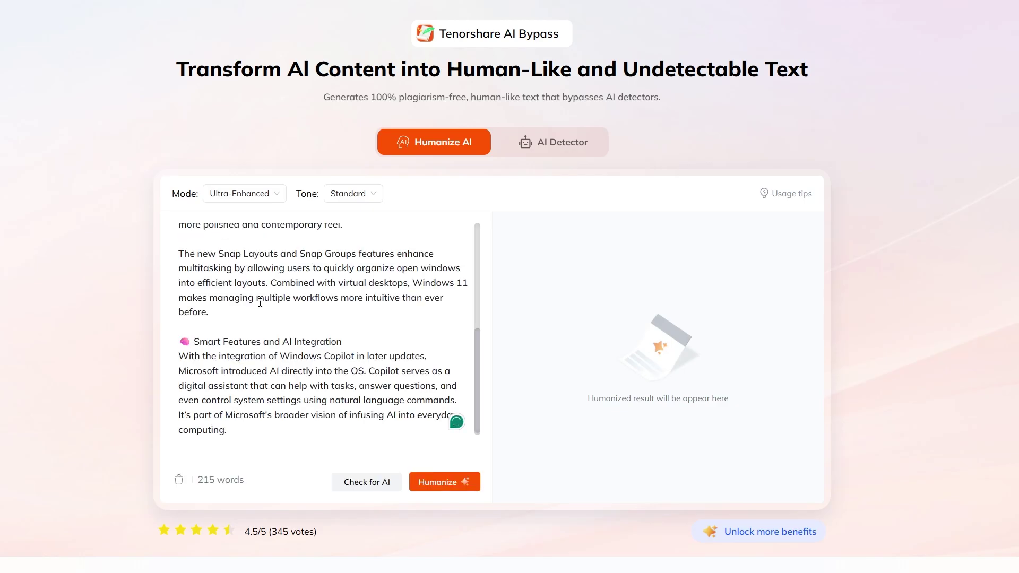
left_click(364, 482)
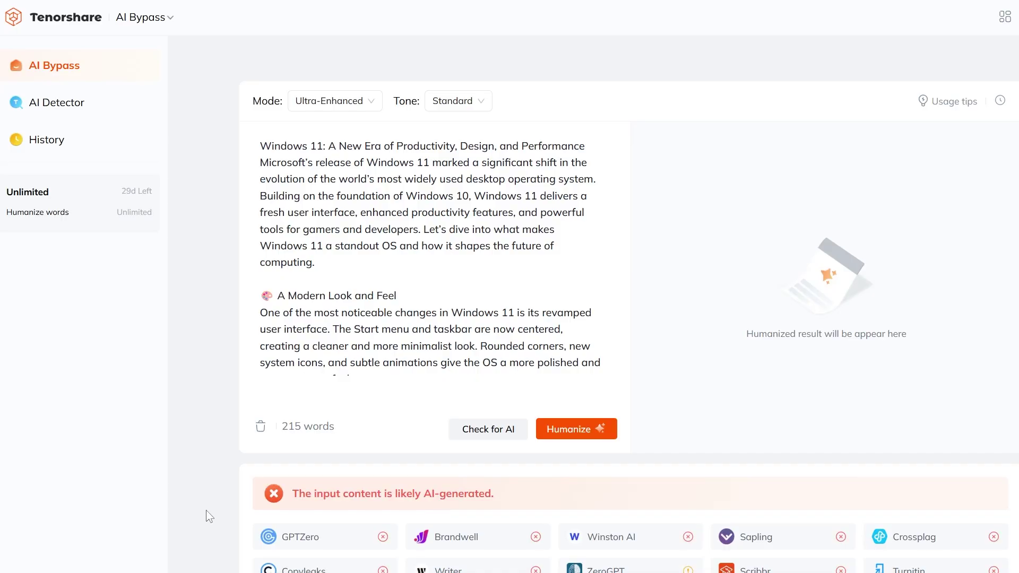
double_click(303, 493)
left_click(359, 489)
left_click_drag(359, 489, 292, 494)
left_click(434, 496)
scroll(428, 258, "down", 3)
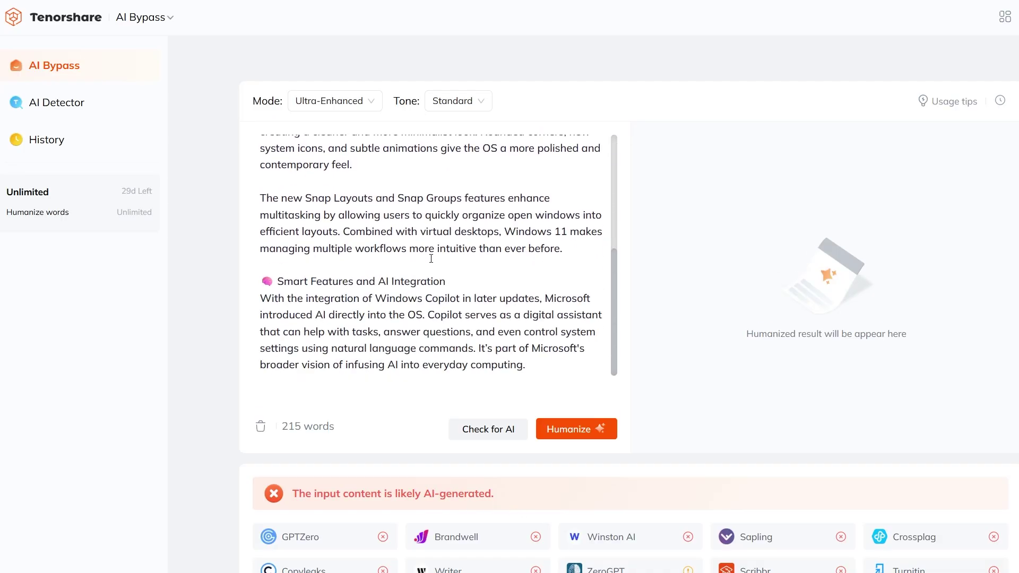
scroll(428, 258, "up", 3)
- Humanize the article in Balanced mode with Standard tone, scoring 80% likely human
left_click(350, 108)
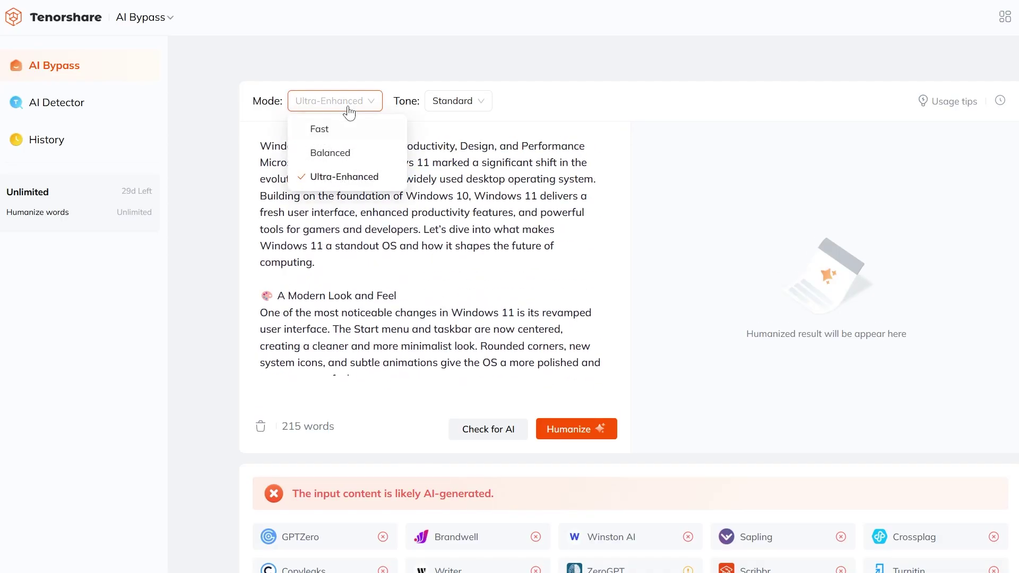
left_click(335, 155)
left_click(414, 109)
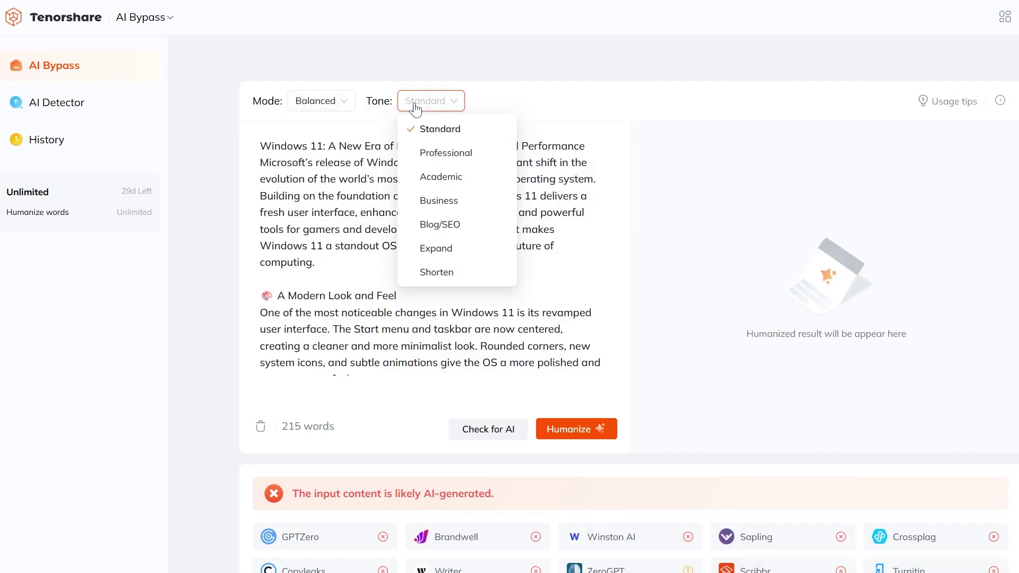
left_click(440, 129)
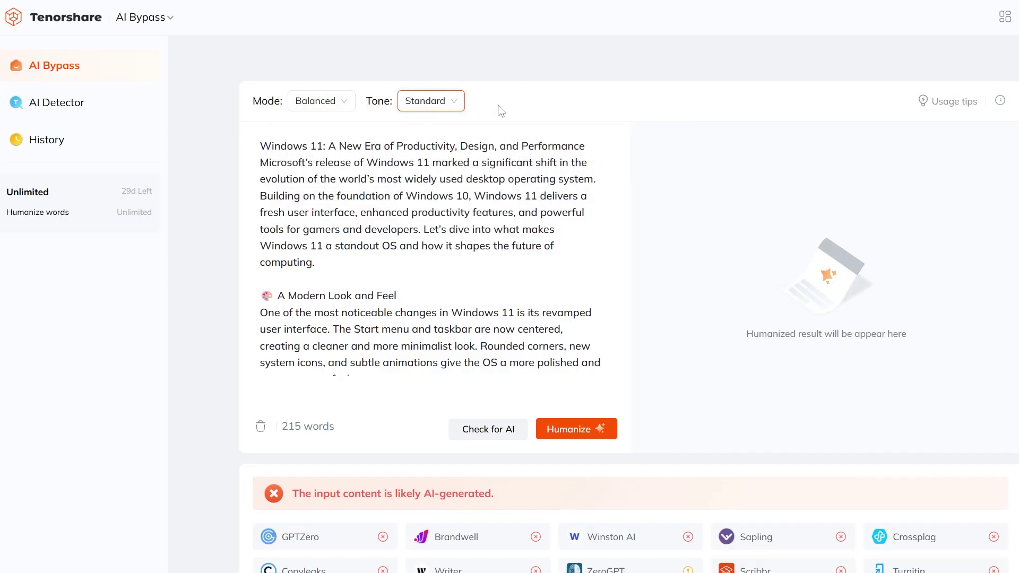
left_click(576, 430)
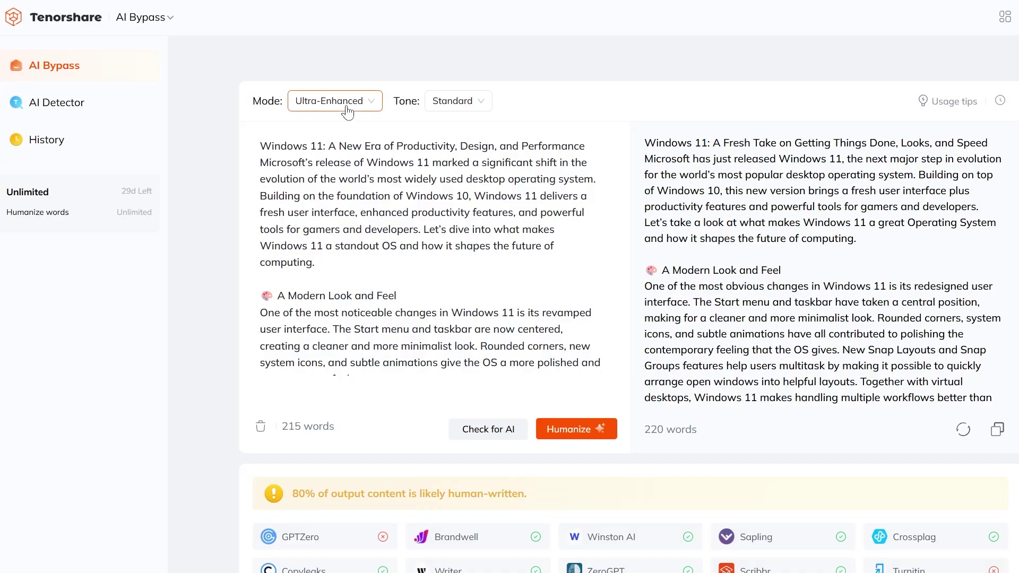
- Regenerate the rewrite with Ultra-Enhanced mode and Standard tone, yielding a 221-word version
left_click(297, 108)
left_click(358, 481)
left_click(341, 105)
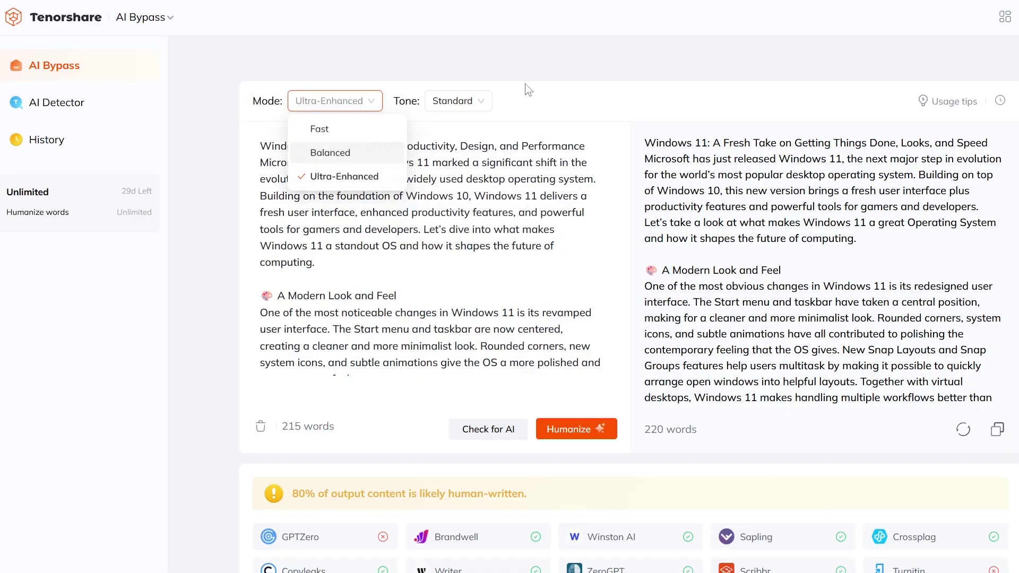
left_click(438, 105)
left_click(574, 431)
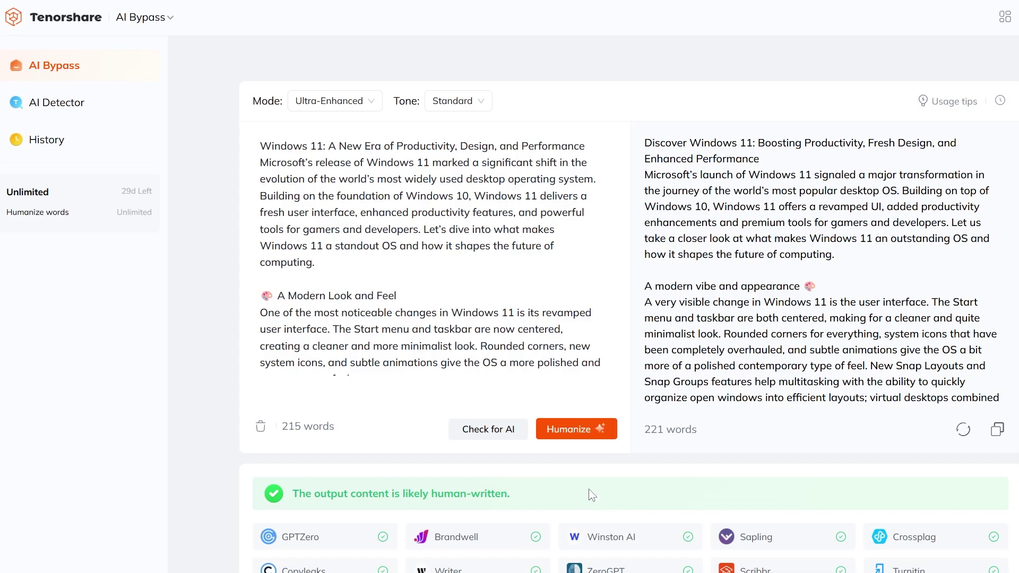
- Replace the input with the 134-word Windows 11 security article and check it for AI
triple_click(409, 243)
key("ctrl+a")
key("ctrl+v")
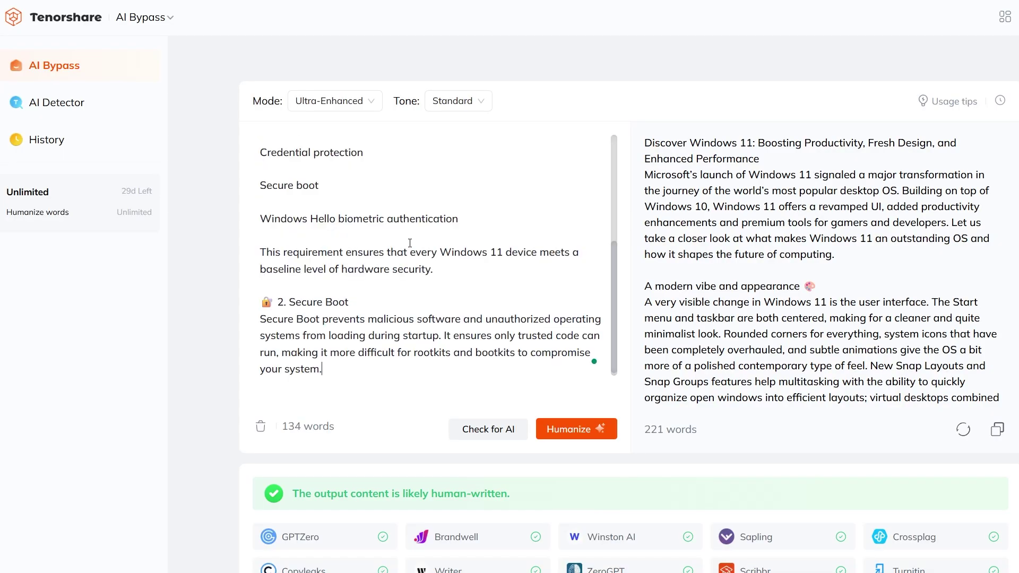
scroll(381, 240, "up", 5)
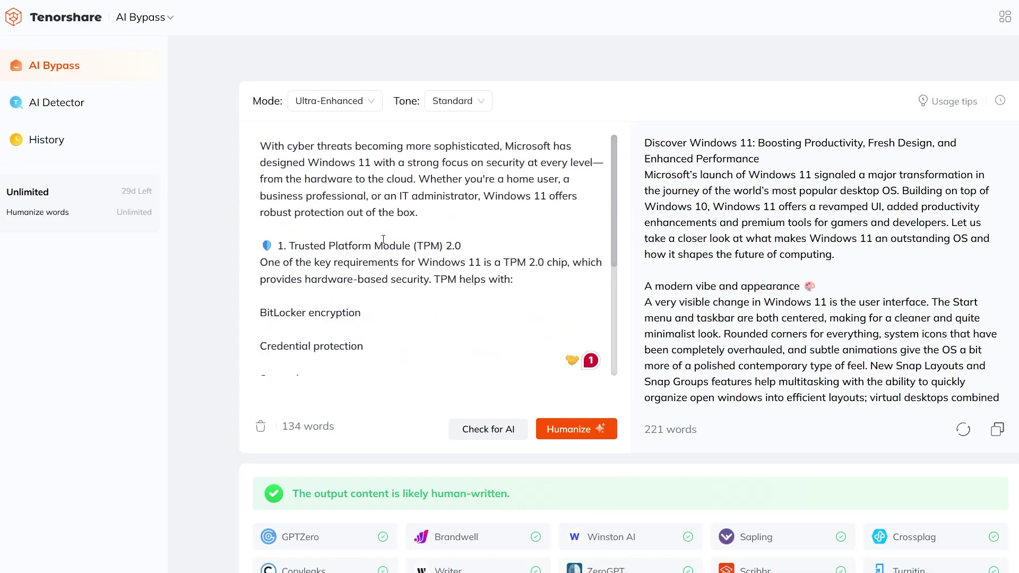
left_click(491, 432)
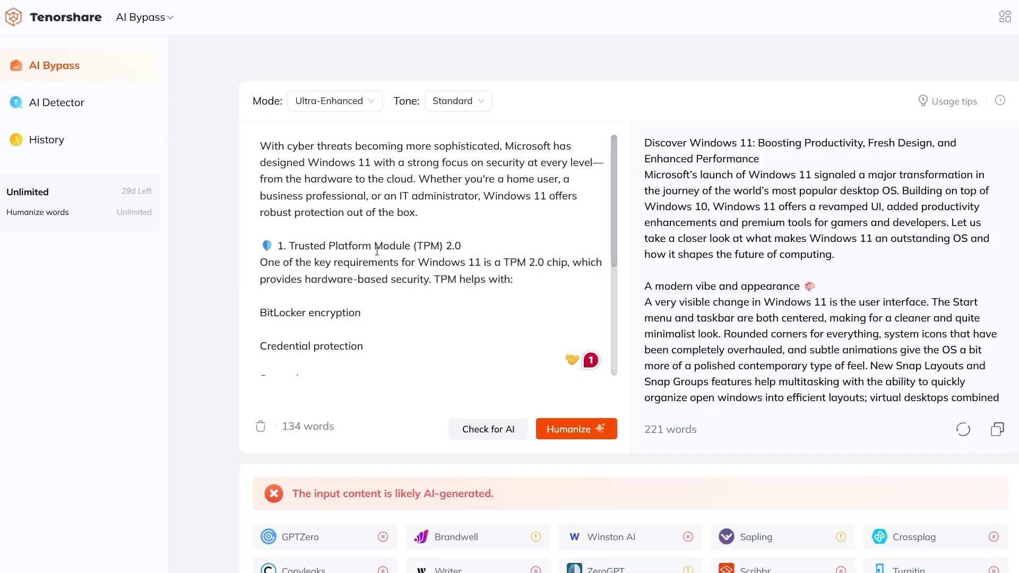
left_click_drag(330, 494, 461, 497)
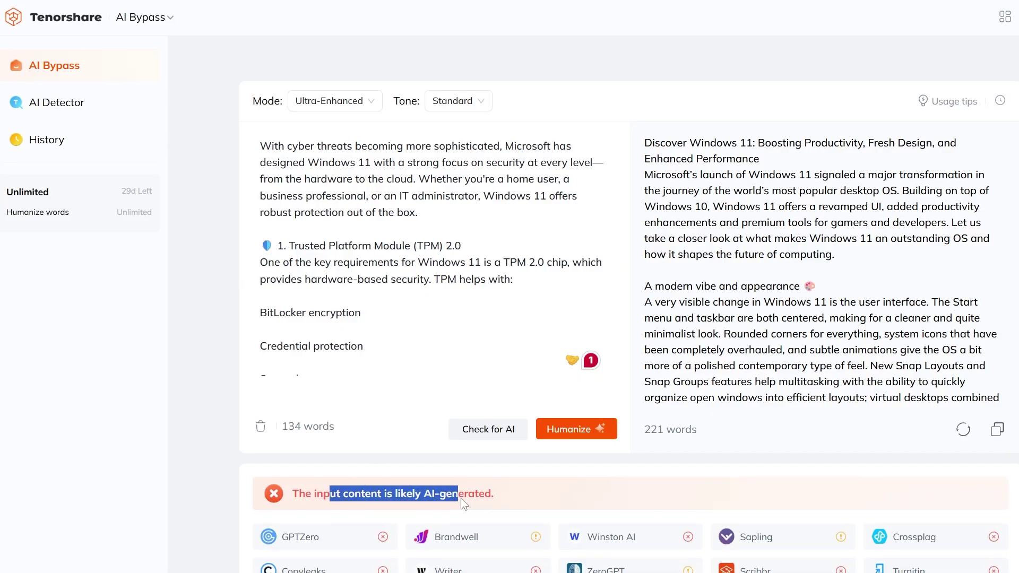
left_click(560, 501)
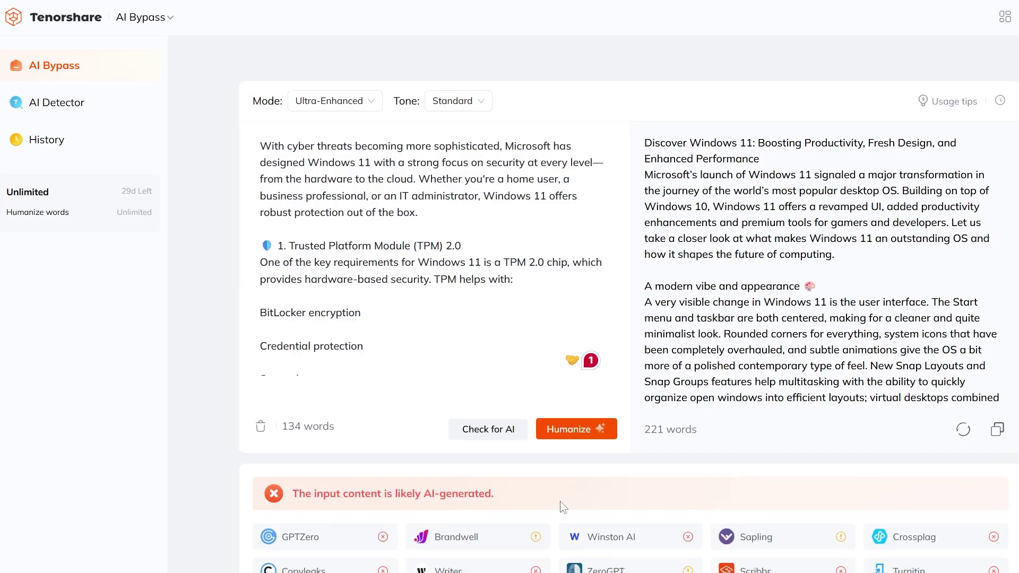
- Change the humanizing tone from Standard to Blog/SEO
left_click(340, 111)
left_click(462, 102)
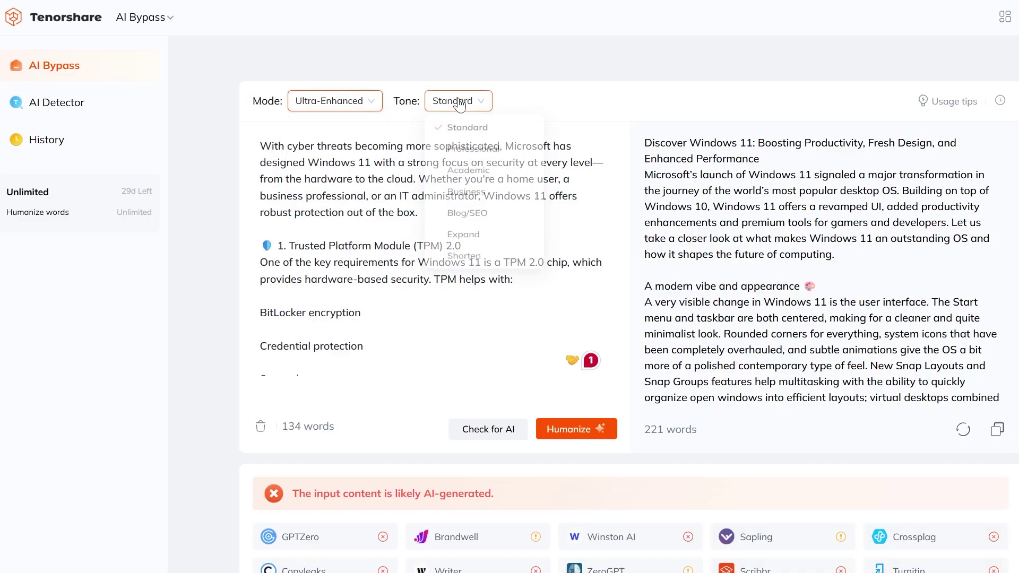
mouse_move(469, 177)
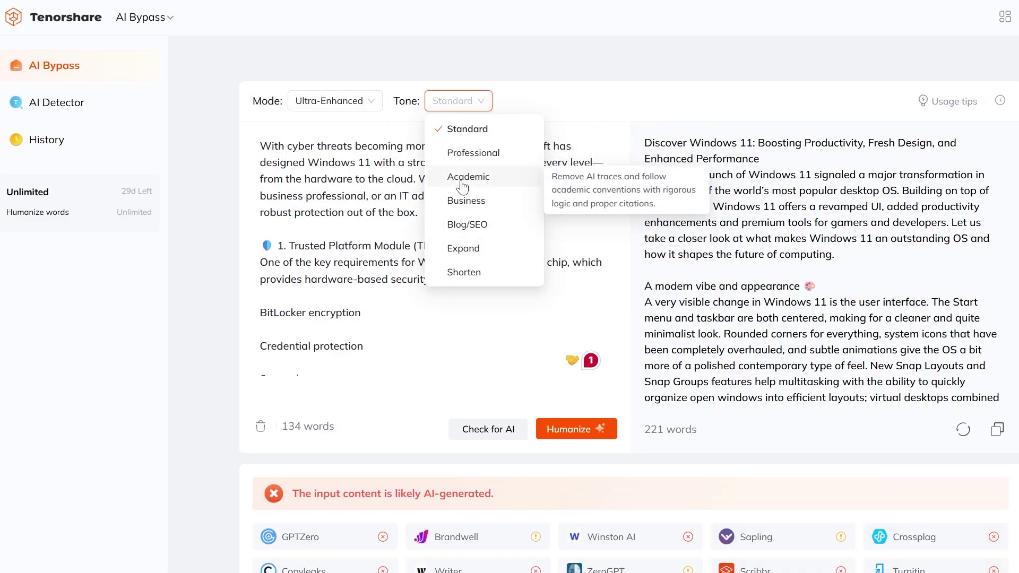
left_click(468, 224)
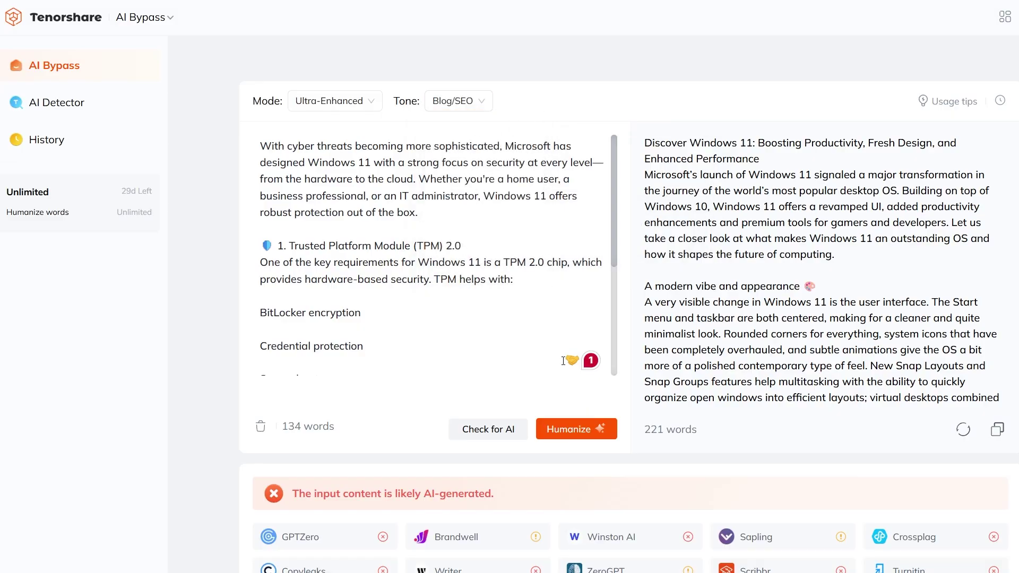
- Humanize the 134-word security passage using the Blog/SEO tone
left_click(579, 430)
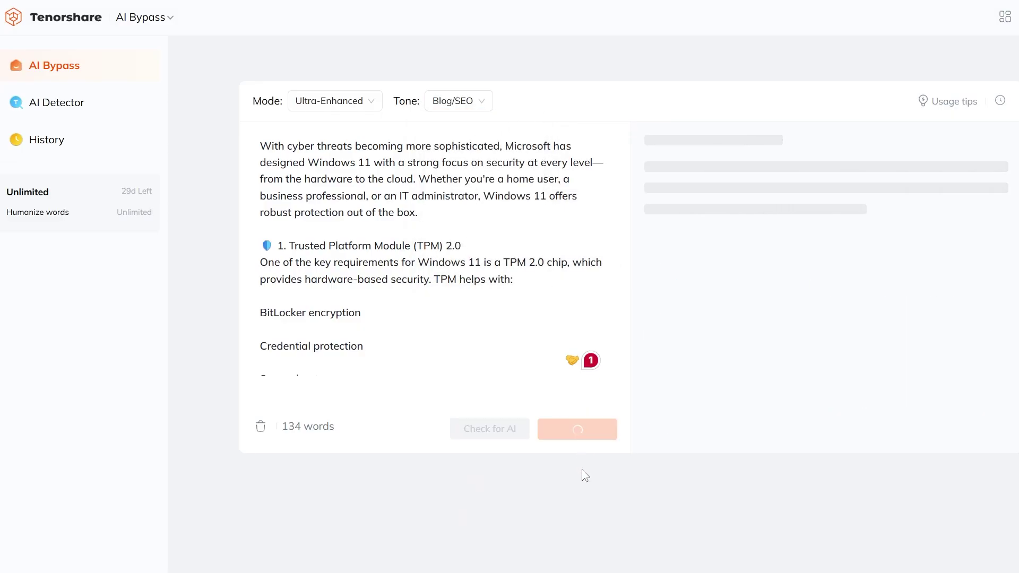